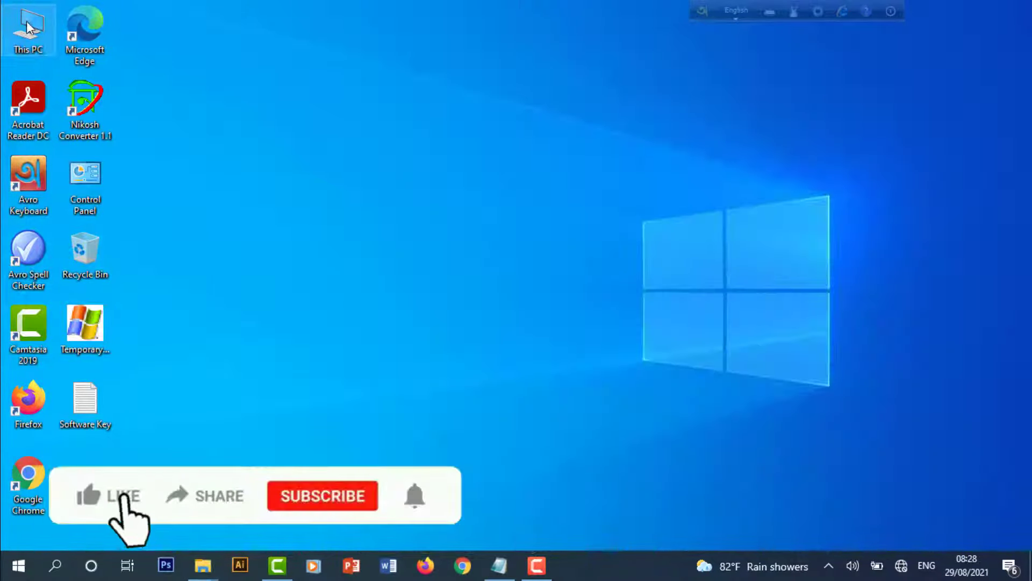
- Open USB Drive (G:) in one window and place a second This PC window beside it
{"action": "double_click", "coordinate": [27, 24]}
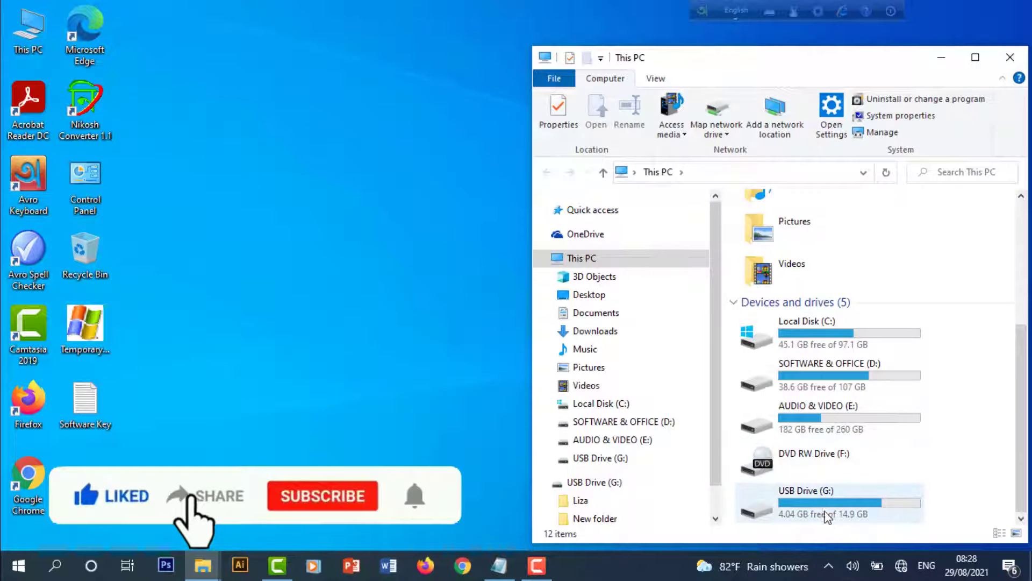
{"action": "double_click", "coordinate": [832, 513]}
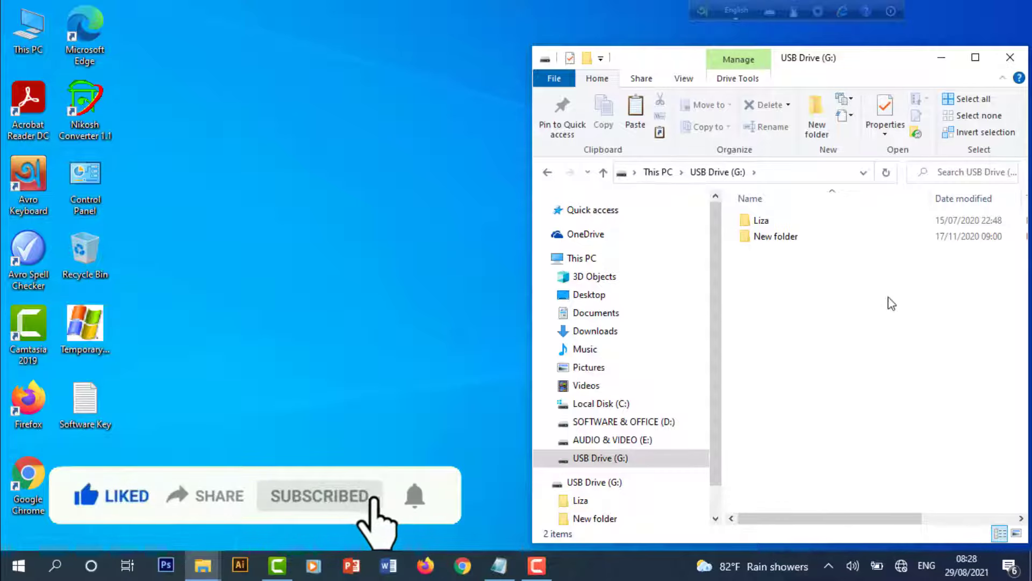
{"action": "double_click", "coordinate": [17, 21]}
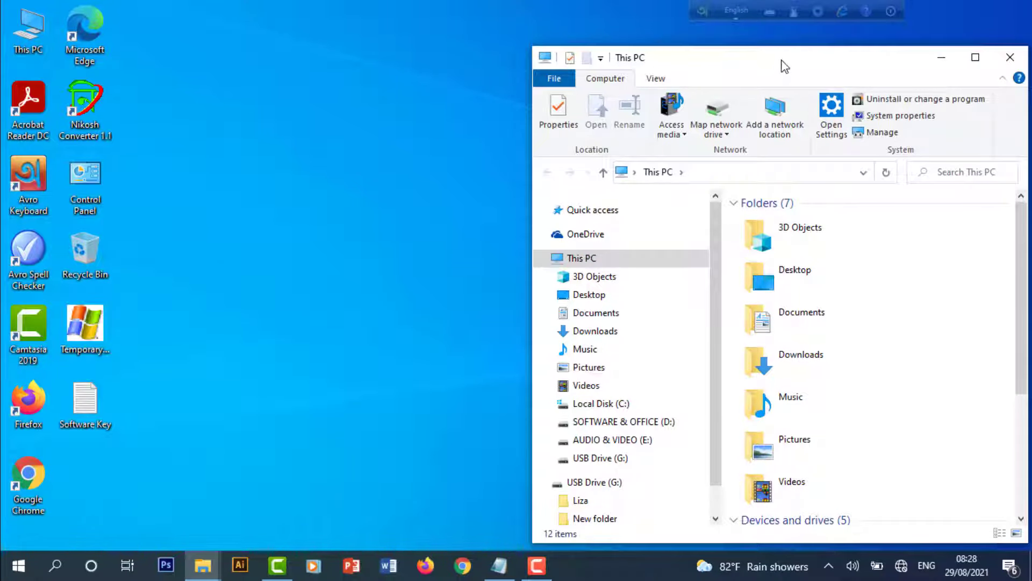
{"action": "left_click_drag", "start_coordinate": [785, 66], "coordinate": [263, 58]}
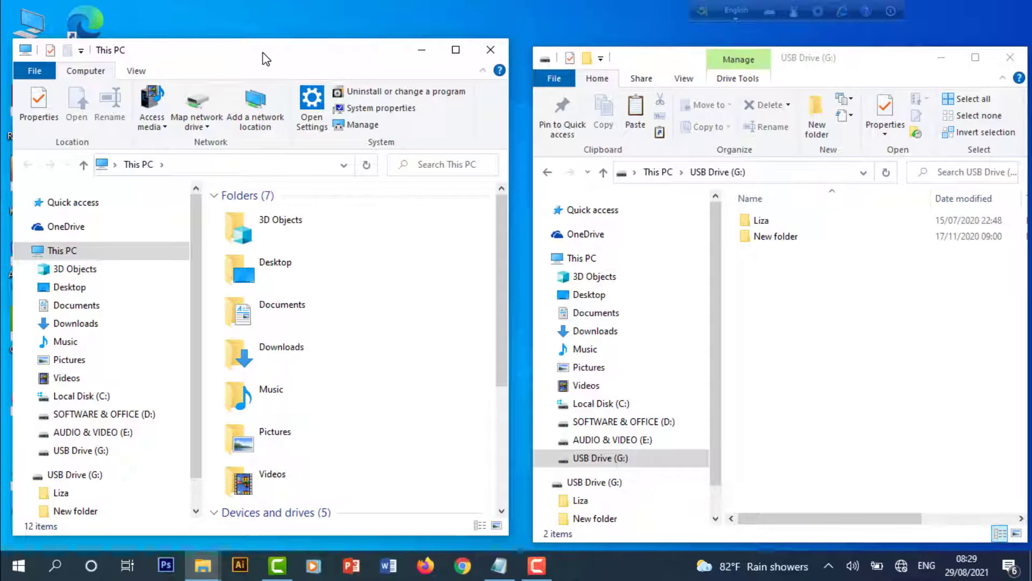
{"action": "scroll", "coordinate": [280, 215], "scroll_direction": "down", "scroll_amount": 3}
{"action": "left_click", "coordinate": [456, 49]}
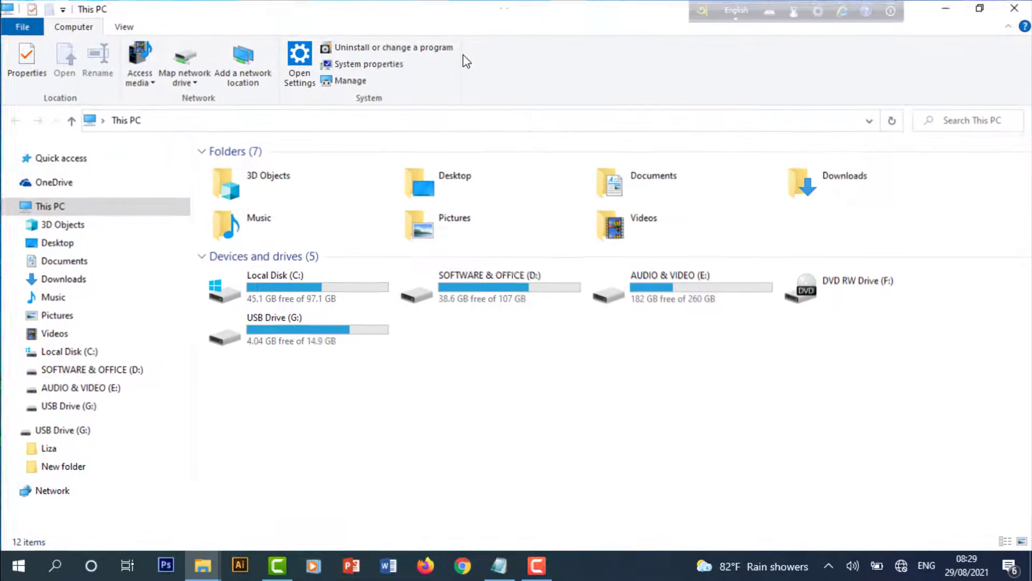
{"action": "left_click", "coordinate": [980, 8]}
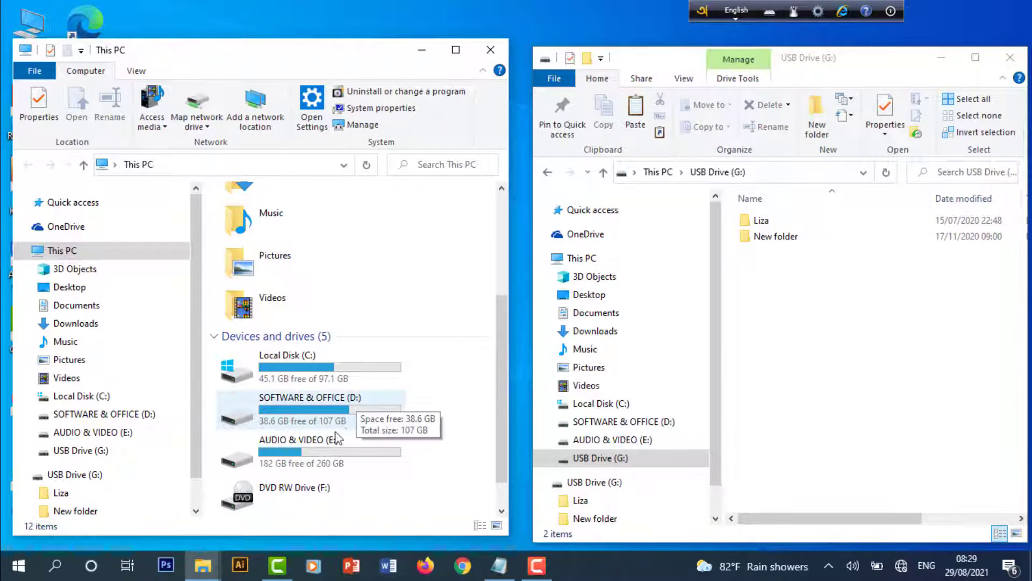
- Copy the Class 2 folder from ICT Help Desk on the SOFTWARE & OFFICE (D:) drive to USB Drive (G:)
{"action": "scroll", "coordinate": [293, 462], "scroll_direction": "down", "scroll_amount": 1}
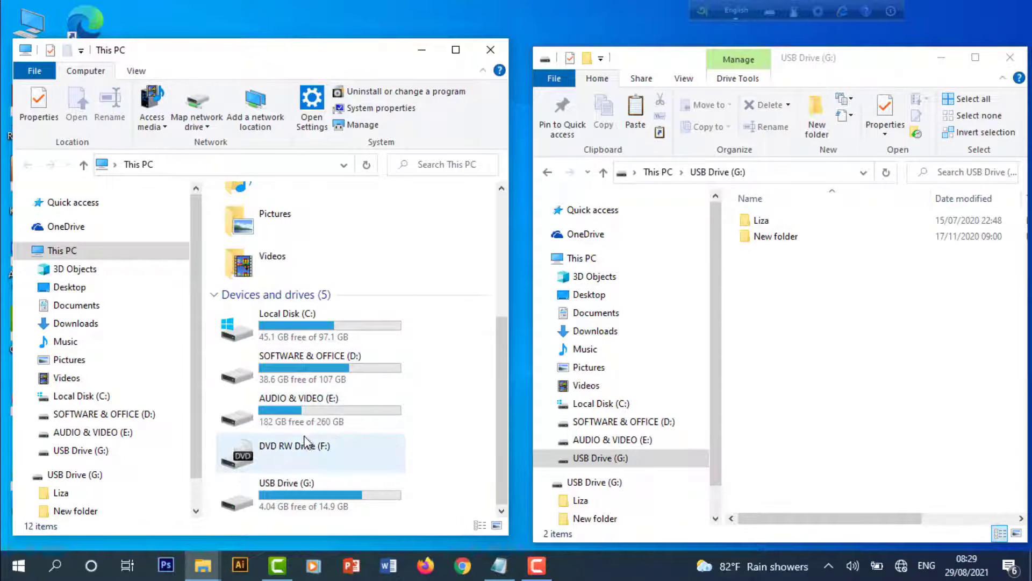
{"action": "double_click", "coordinate": [314, 379]}
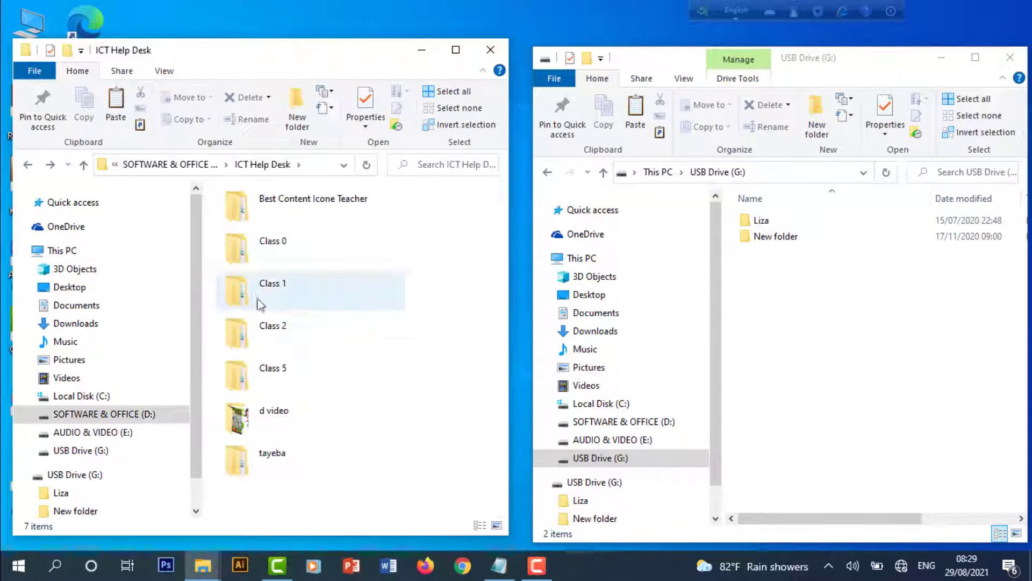
{"action": "left_click", "coordinate": [264, 329]}
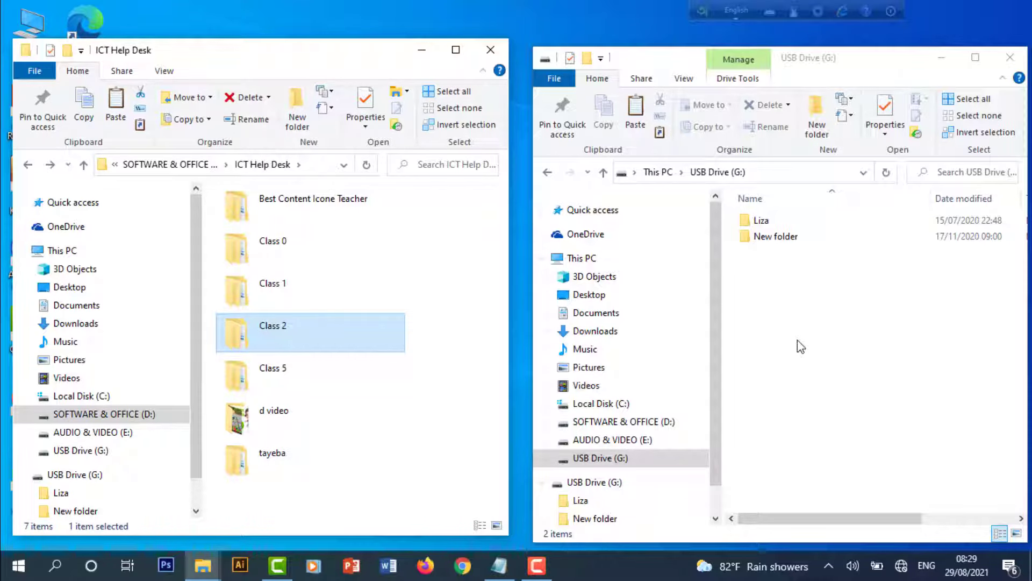
{"action": "left_click", "coordinate": [430, 371]}
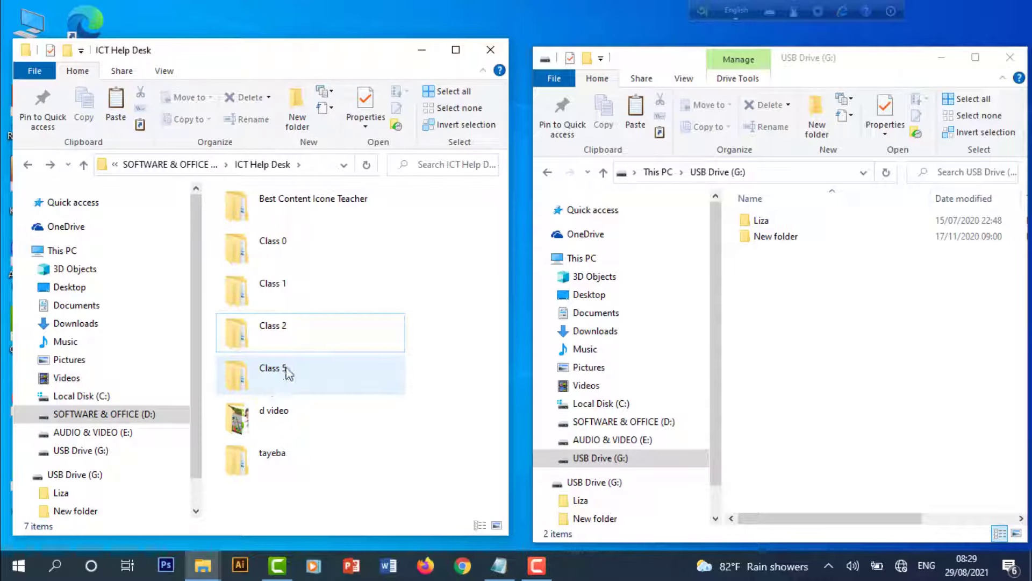
{"action": "left_click", "coordinate": [289, 337]}
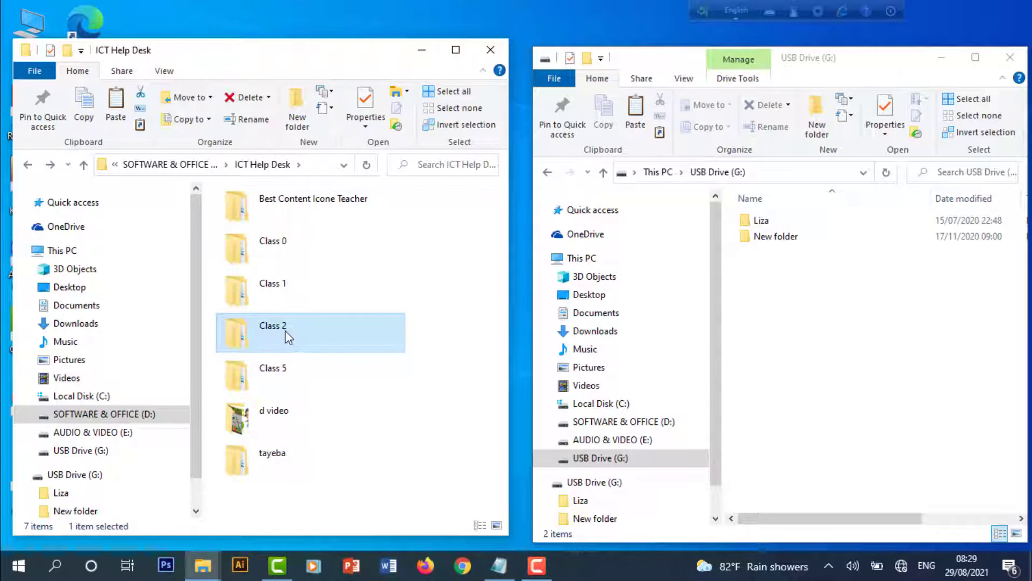
{"action": "left_click_drag", "start_coordinate": [288, 337], "coordinate": [816, 359]}
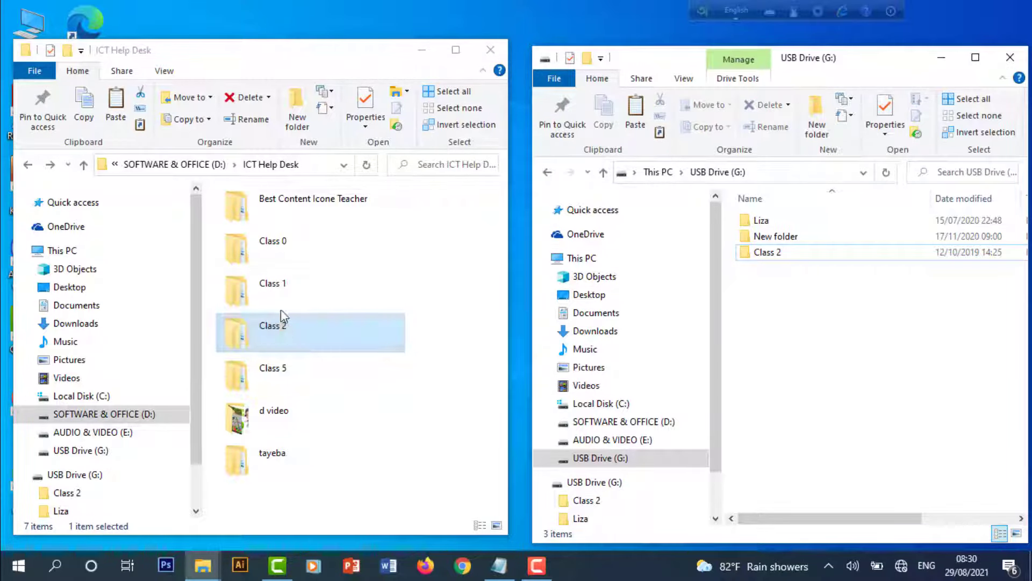
- Copy the amar bari presentation from the chora folder inside Class 0 and paste it into USB Drive (G:)
{"action": "double_click", "coordinate": [287, 251]}
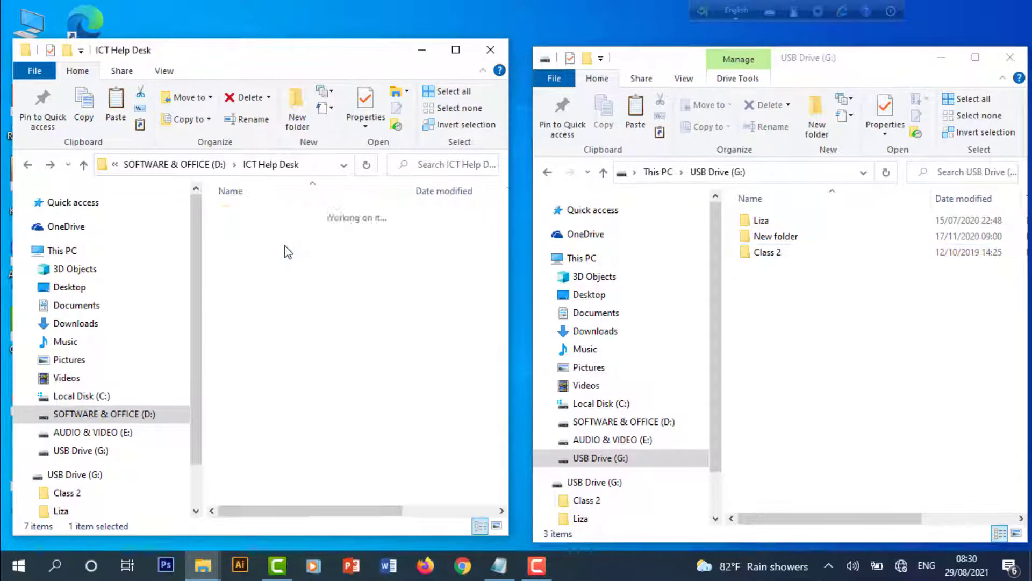
{"action": "double_click", "coordinate": [248, 214]}
{"action": "left_click", "coordinate": [241, 217]}
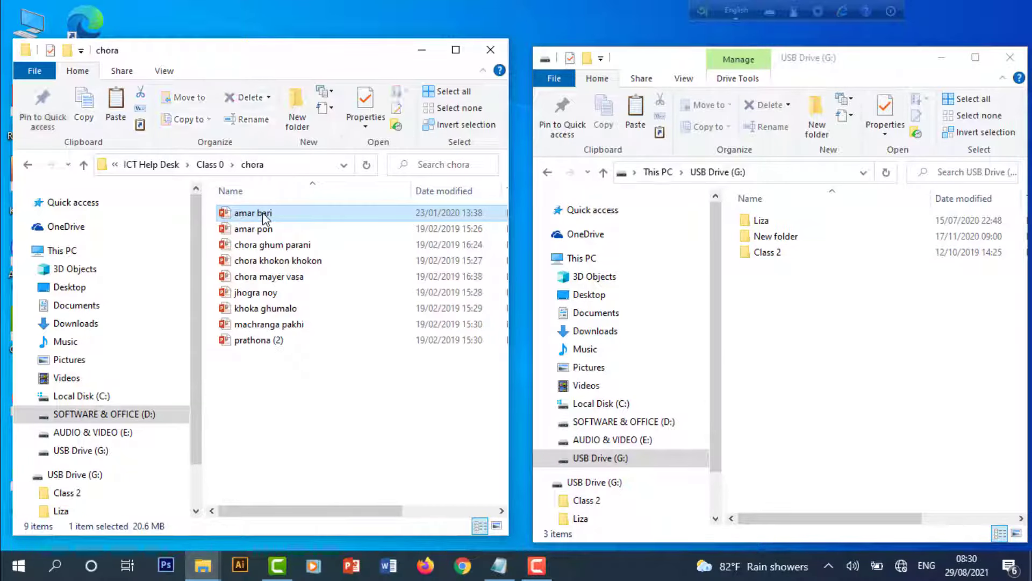
{"action": "right_click", "coordinate": [263, 215]}
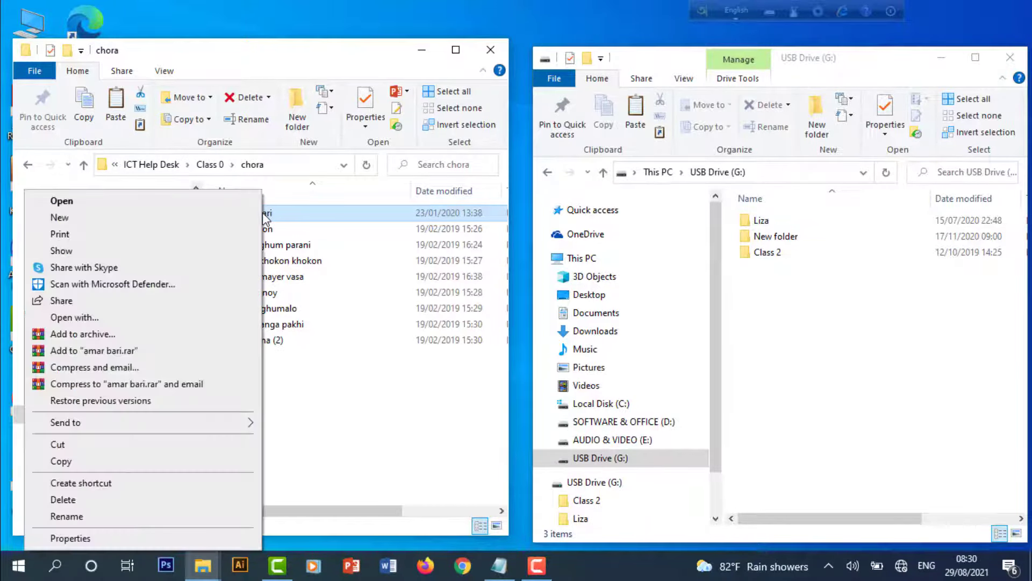
{"action": "left_click", "coordinate": [109, 467]}
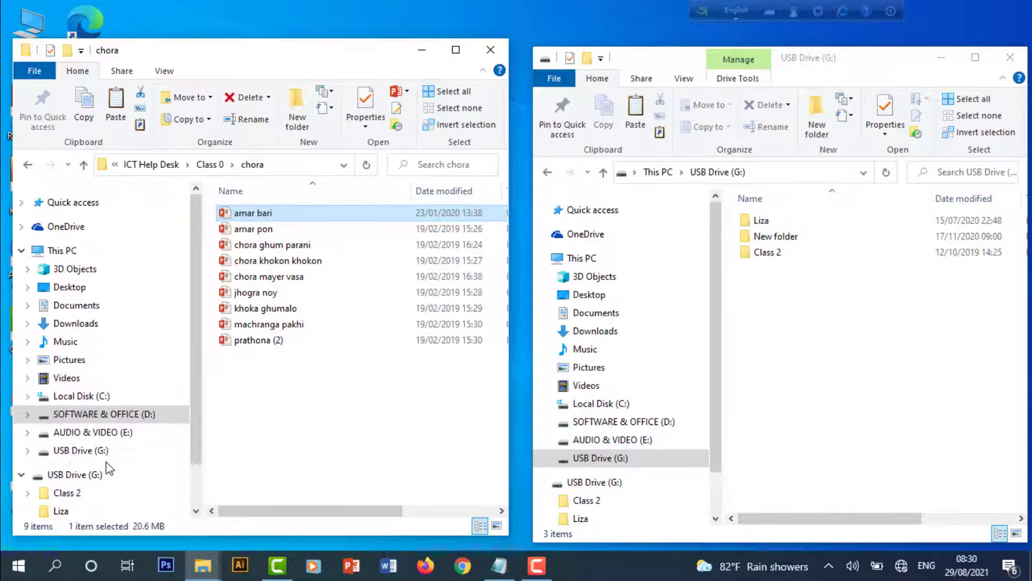
{"action": "left_click", "coordinate": [804, 397]}
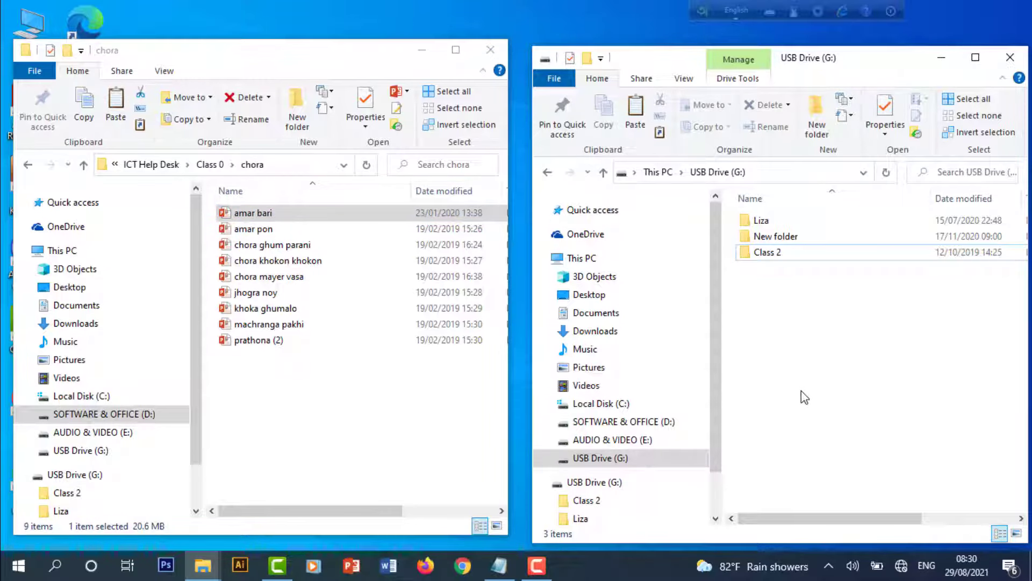
{"action": "right_click", "coordinate": [801, 391]}
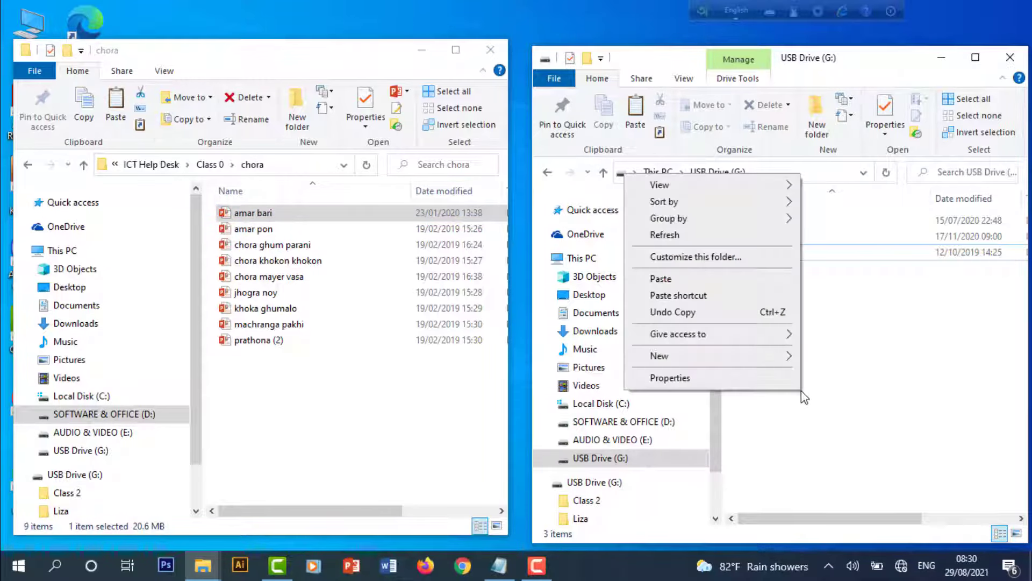
{"action": "left_click", "coordinate": [710, 284]}
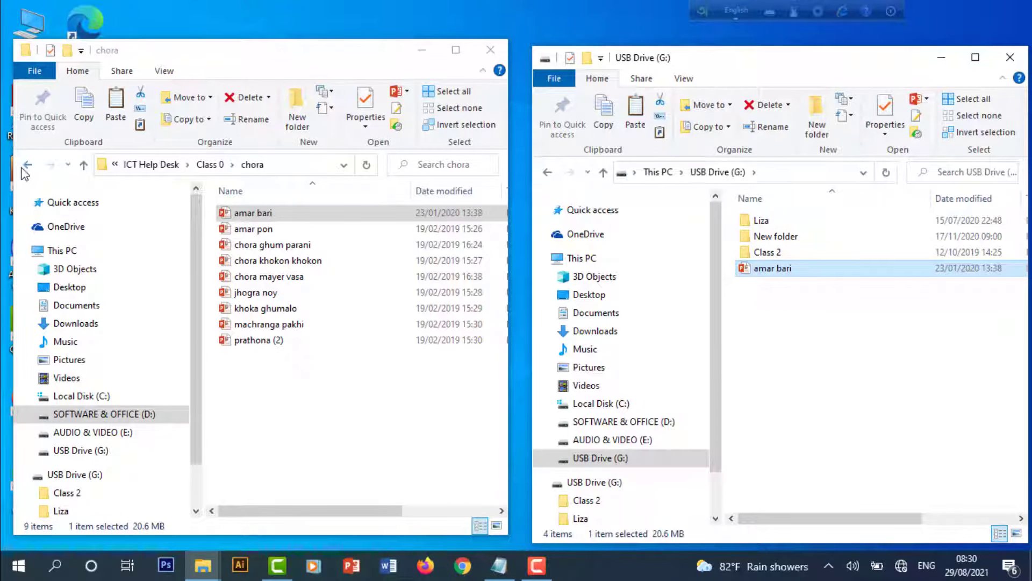
- Send the amar pon presentation from the chora folder to USB Drive (G:)
{"action": "left_click", "coordinate": [213, 213]}
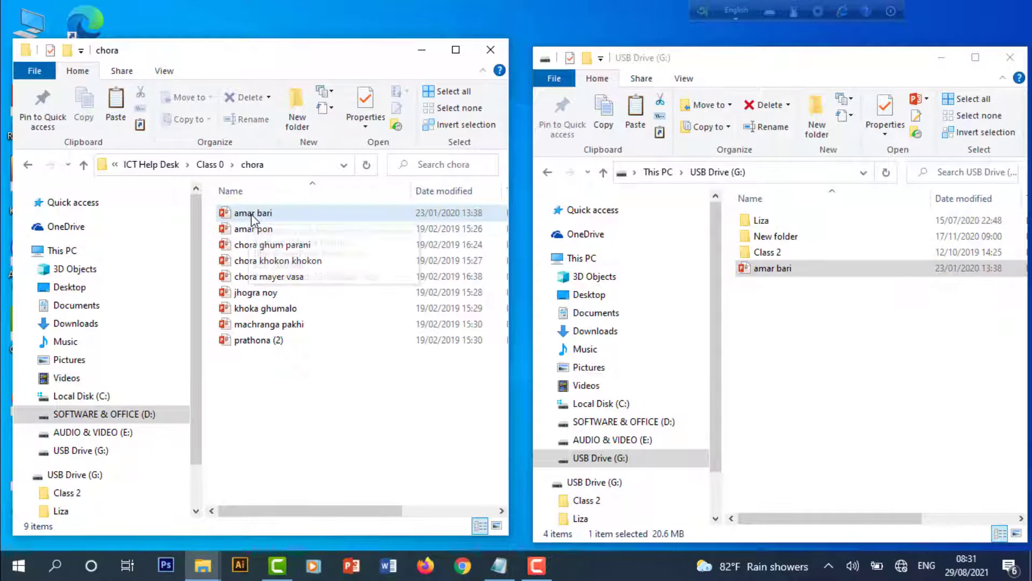
{"action": "left_click", "coordinate": [256, 232]}
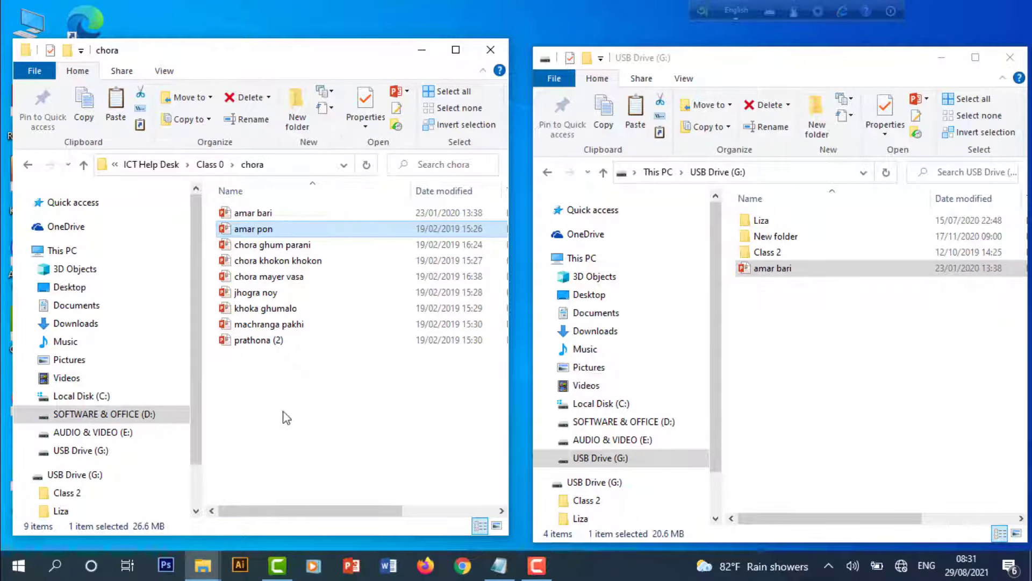
{"action": "left_click", "coordinate": [290, 435]}
{"action": "left_click", "coordinate": [278, 238]}
{"action": "right_click", "coordinate": [281, 233]}
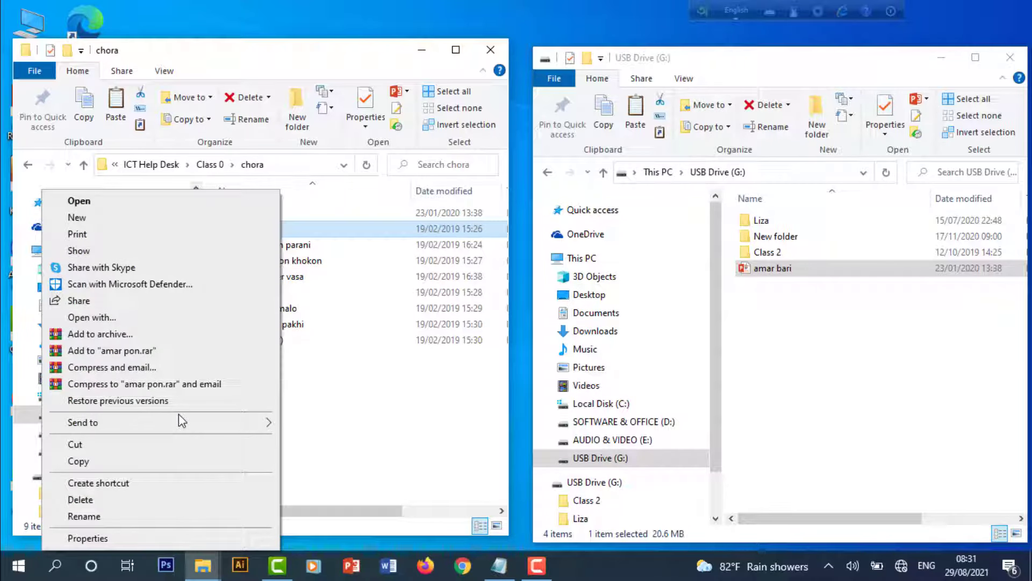
{"action": "mouse_move", "coordinate": [180, 417]}
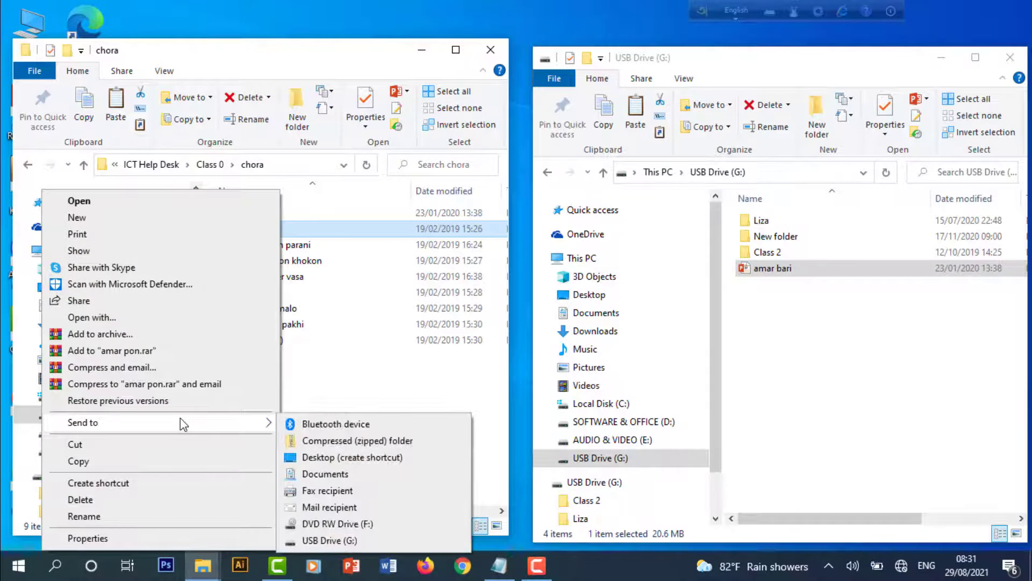
{"action": "left_click", "coordinate": [342, 541]}
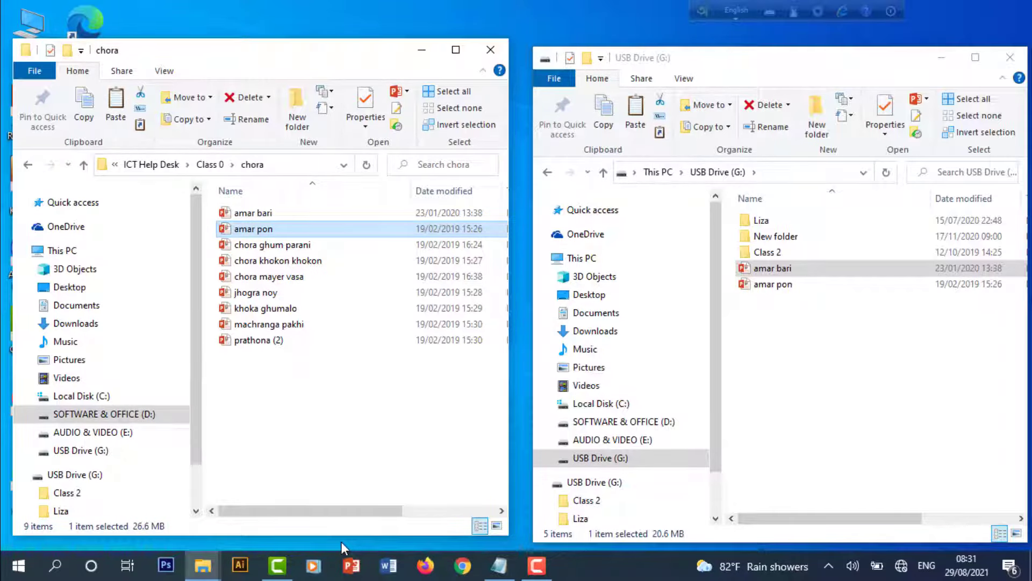
- Return to the desktop and reopen USB Drive (G:) in a window placed clear of the desktop icons
{"action": "key", "text": "super+d"}
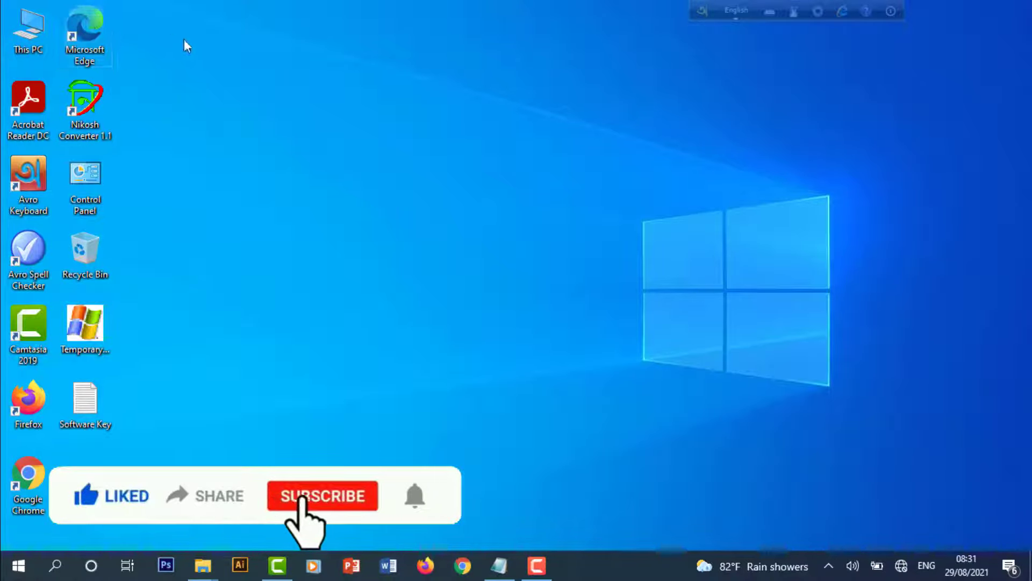
{"action": "double_click", "coordinate": [27, 54]}
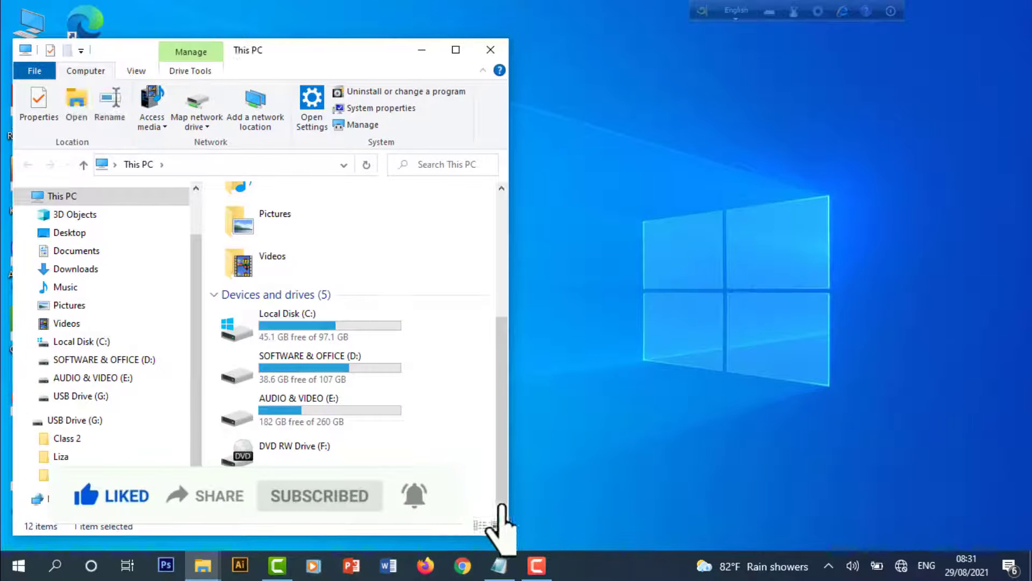
{"action": "left_click_drag", "start_coordinate": [334, 56], "coordinate": [824, 71]}
{"action": "left_click", "coordinate": [772, 290]}
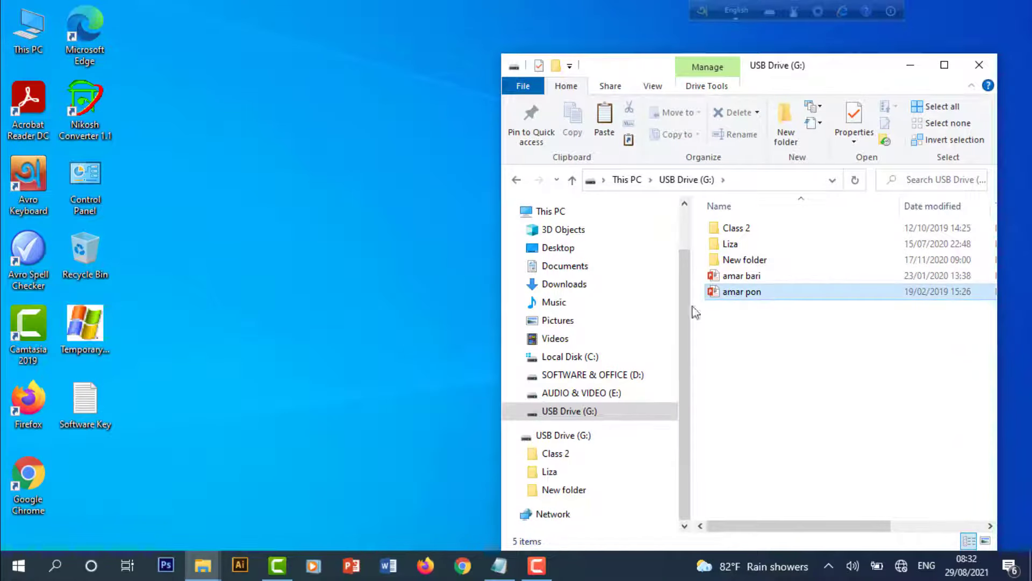
{"action": "double_click", "coordinate": [23, 33]}
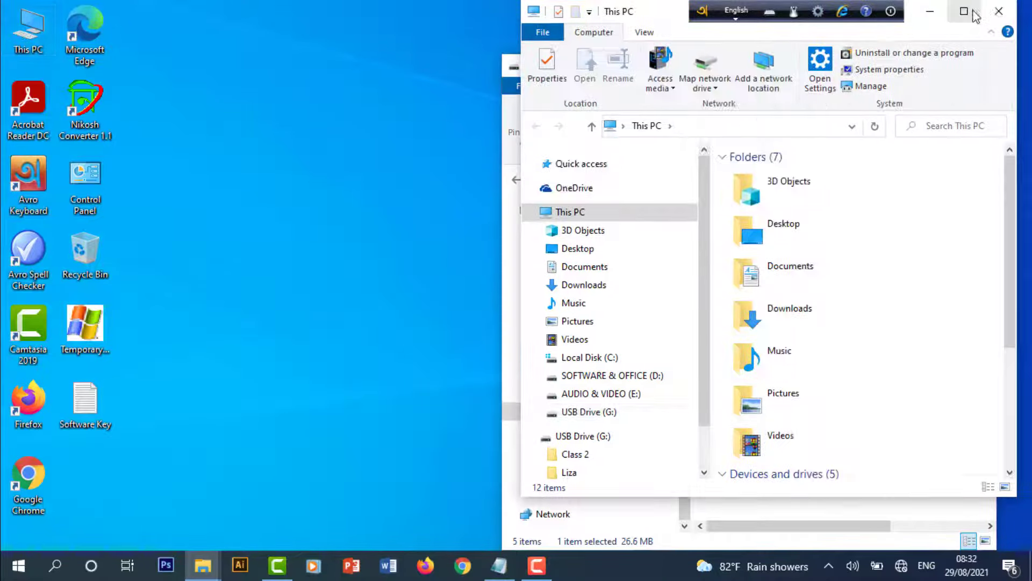
{"action": "left_click", "coordinate": [1006, 8]}
{"action": "left_click_drag", "start_coordinate": [766, 297], "coordinate": [750, 370]}
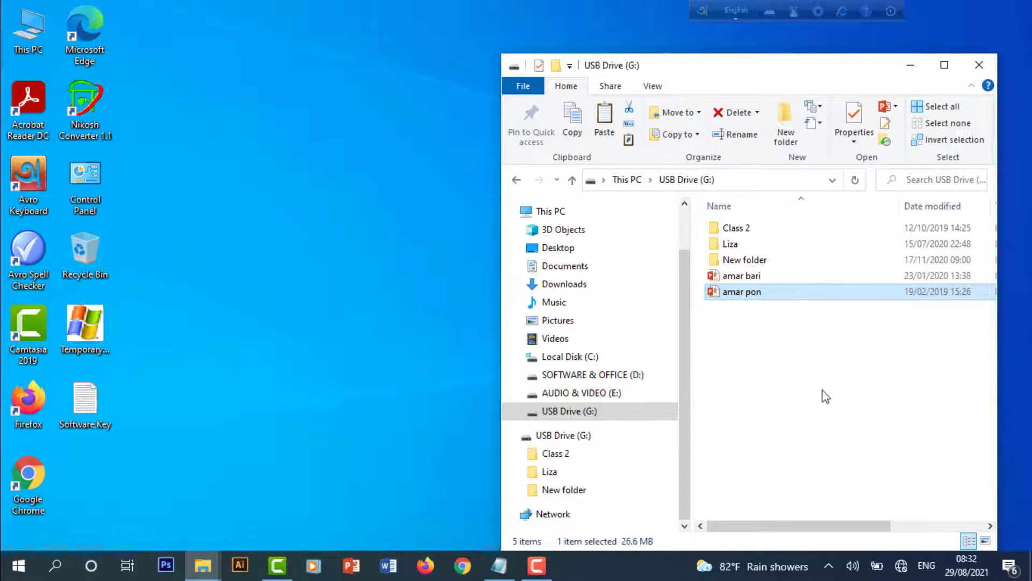
- Try copying amar pon from USB Drive (G:) straight onto the desktop, and undo that copy
{"action": "left_click", "coordinate": [768, 295]}
{"action": "left_click_drag", "start_coordinate": [768, 299], "coordinate": [341, 228]}
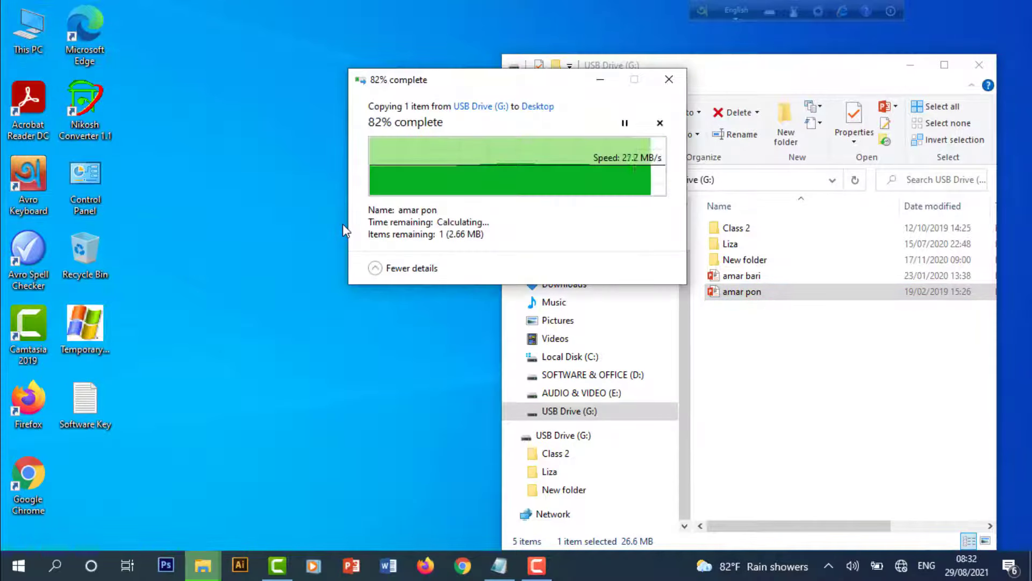
{"action": "key", "text": "ctrl+z"}
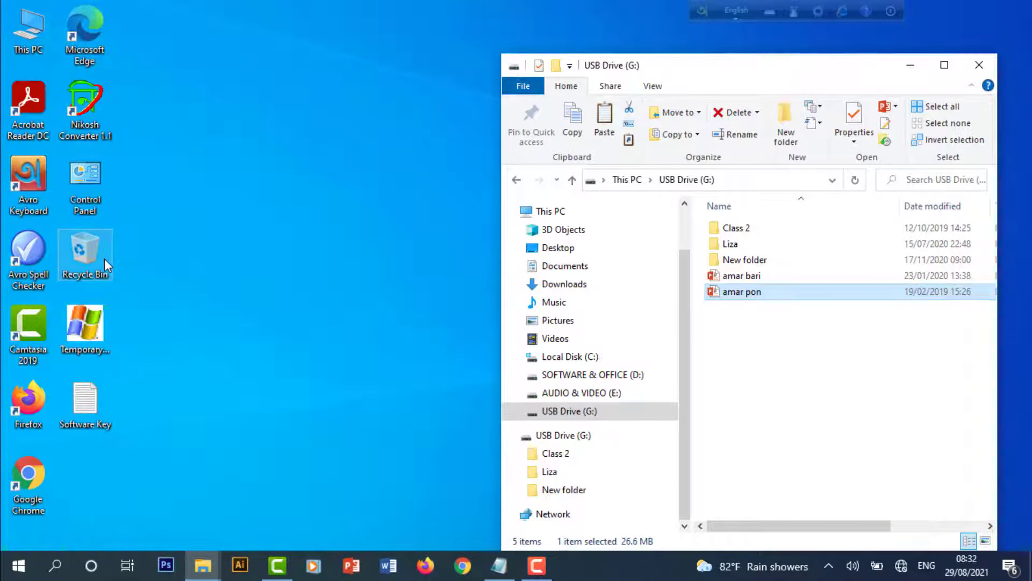
- Try copying the amar pon presentation from USB Drive (G:) and pasting it onto an empty area of the desktop
{"action": "left_click", "coordinate": [800, 350]}
{"action": "left_click", "coordinate": [753, 295]}
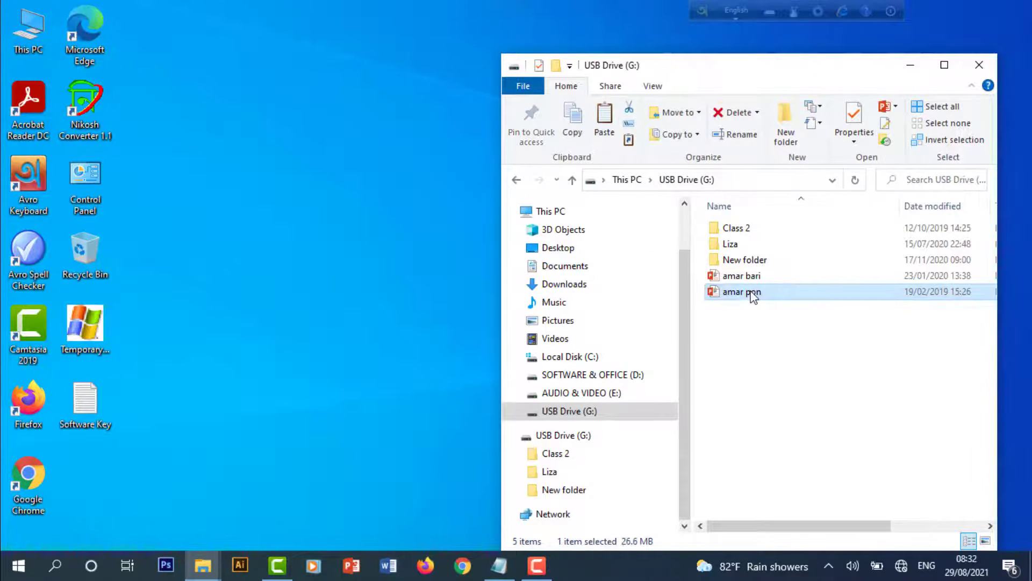
{"action": "left_click", "coordinate": [847, 347]}
{"action": "left_click", "coordinate": [803, 293]}
{"action": "right_click", "coordinate": [803, 293]}
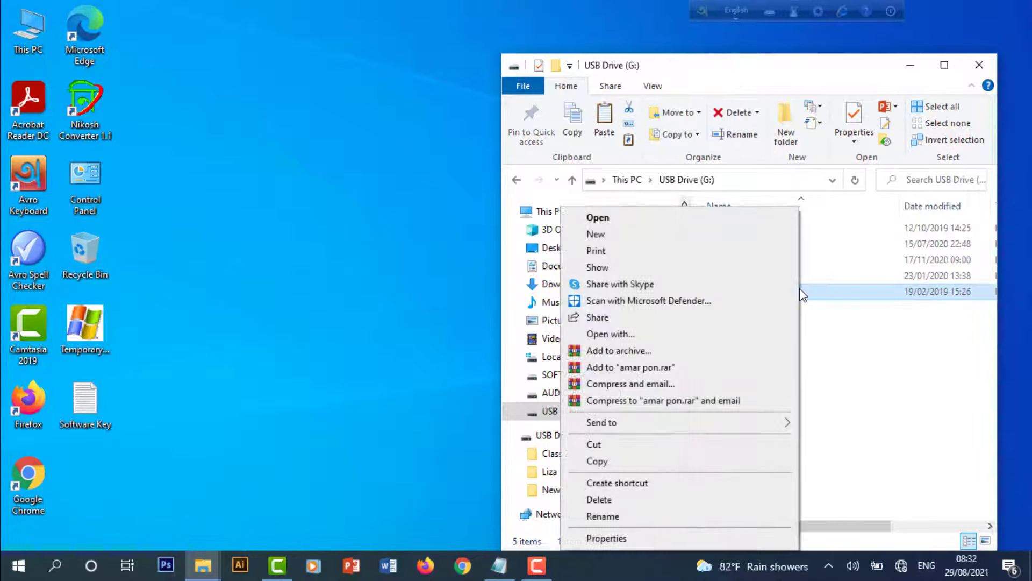
{"action": "left_click", "coordinate": [640, 460]}
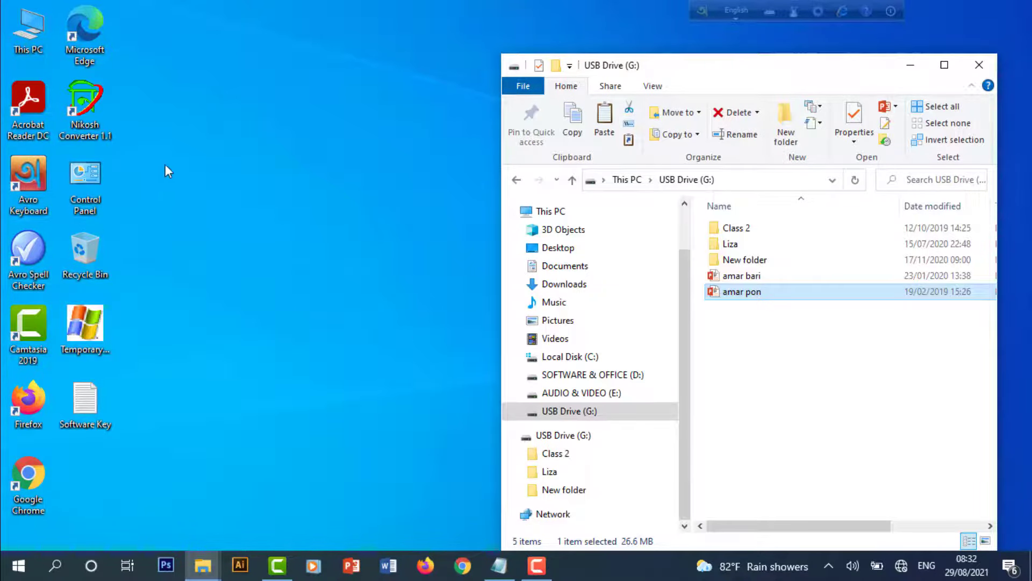
{"action": "right_click", "coordinate": [224, 147]}
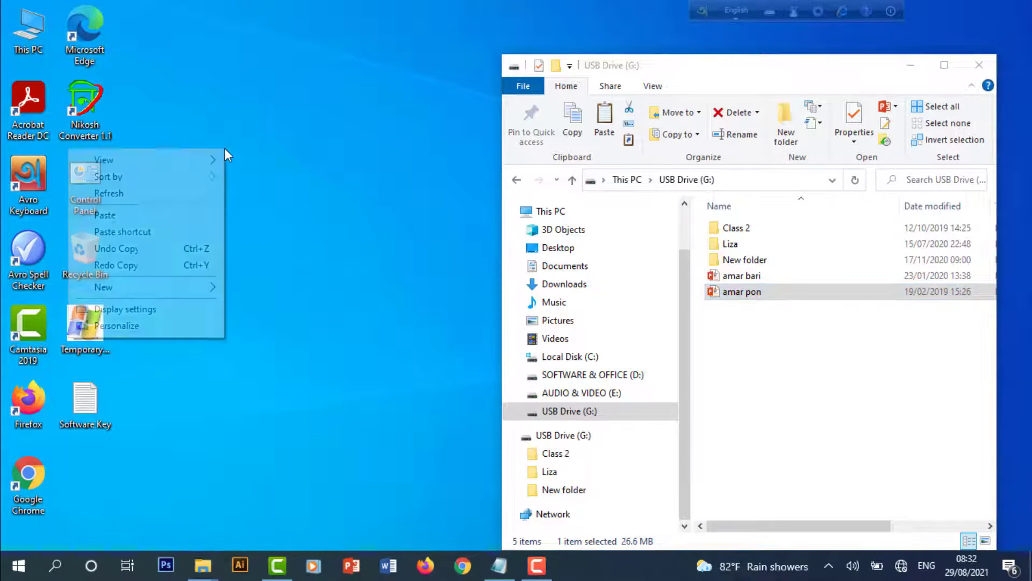
{"action": "left_click", "coordinate": [119, 216]}
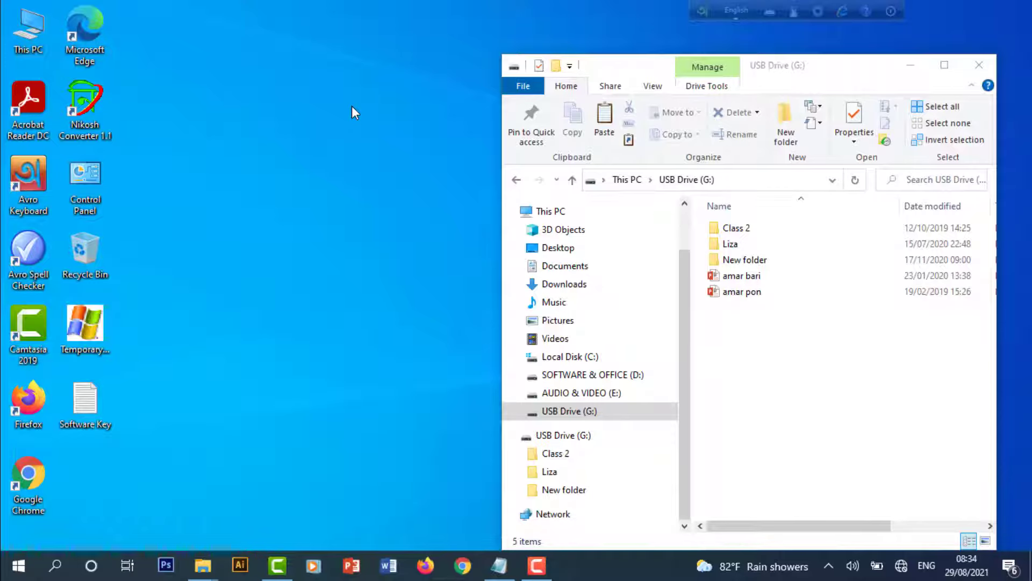
- Open SOFTWARE & OFFICE (D:) from This PC in a second window
{"action": "double_click", "coordinate": [25, 30]}
{"action": "scroll", "coordinate": [321, 293], "scroll_direction": "down", "scroll_amount": 3}
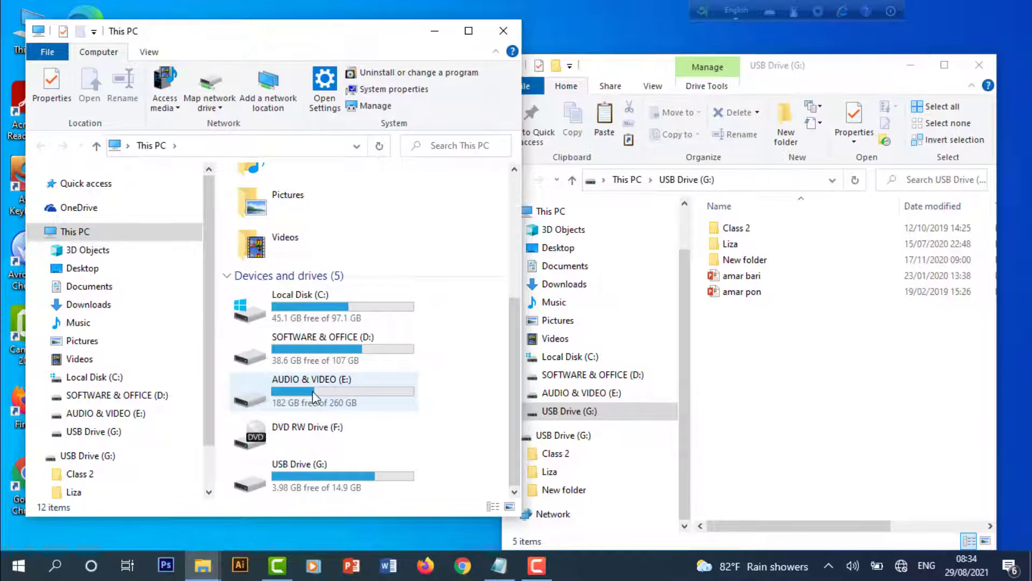
{"action": "mouse_move", "coordinate": [313, 397]}
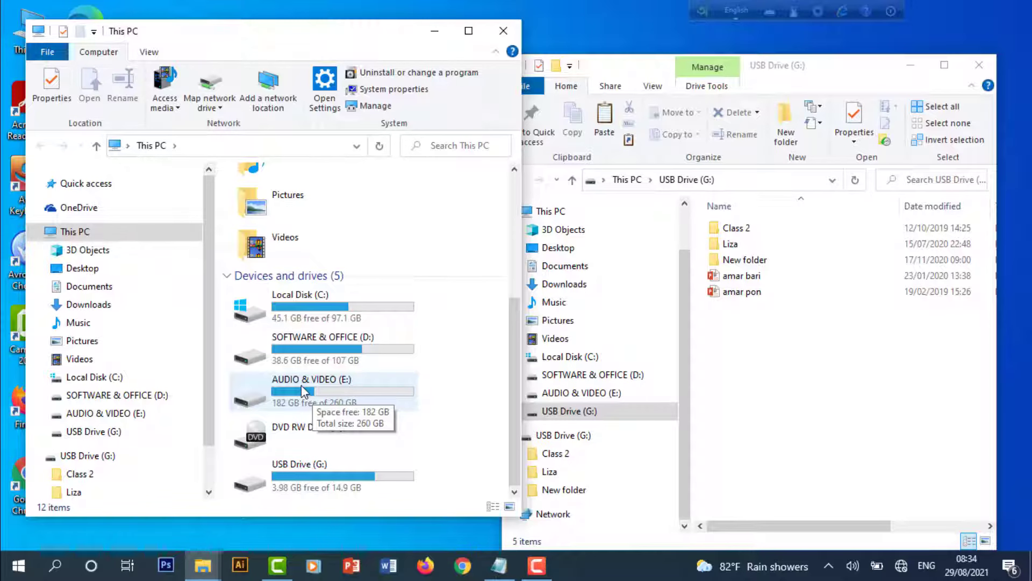
{"action": "double_click", "coordinate": [303, 344]}
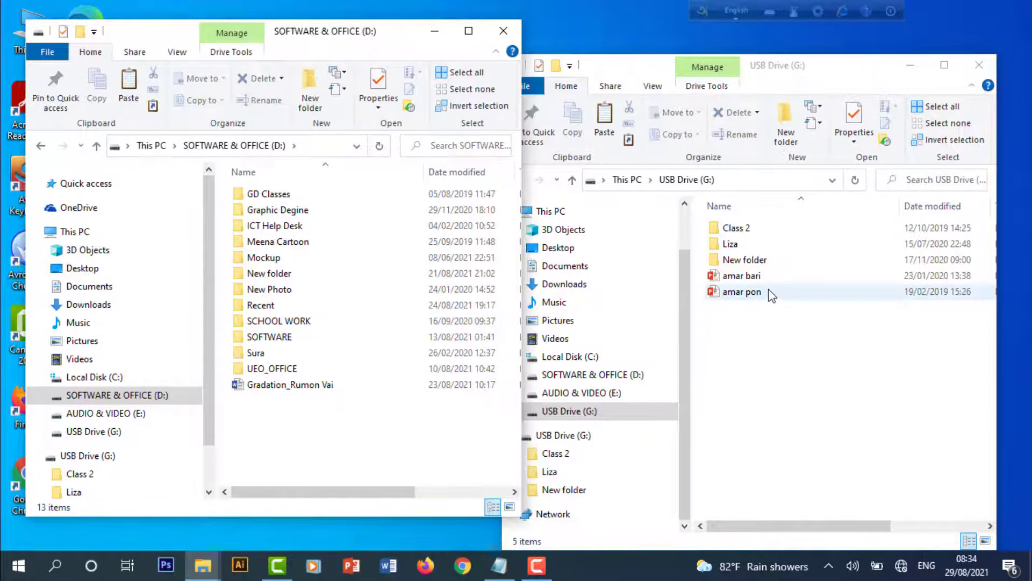
- Place the USB Drive (G:) window clear of the SOFTWARE & OFFICE (D:) window and copy amar pon from it directly into D:
{"action": "left_click", "coordinate": [781, 294]}
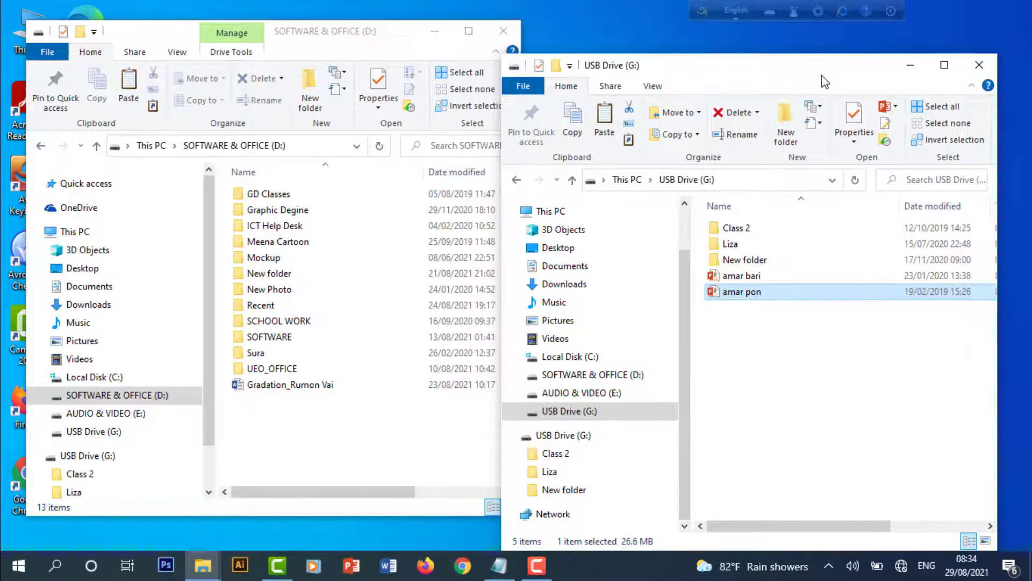
{"action": "left_click_drag", "start_coordinate": [825, 81], "coordinate": [868, 66]}
{"action": "left_click", "coordinate": [801, 367]}
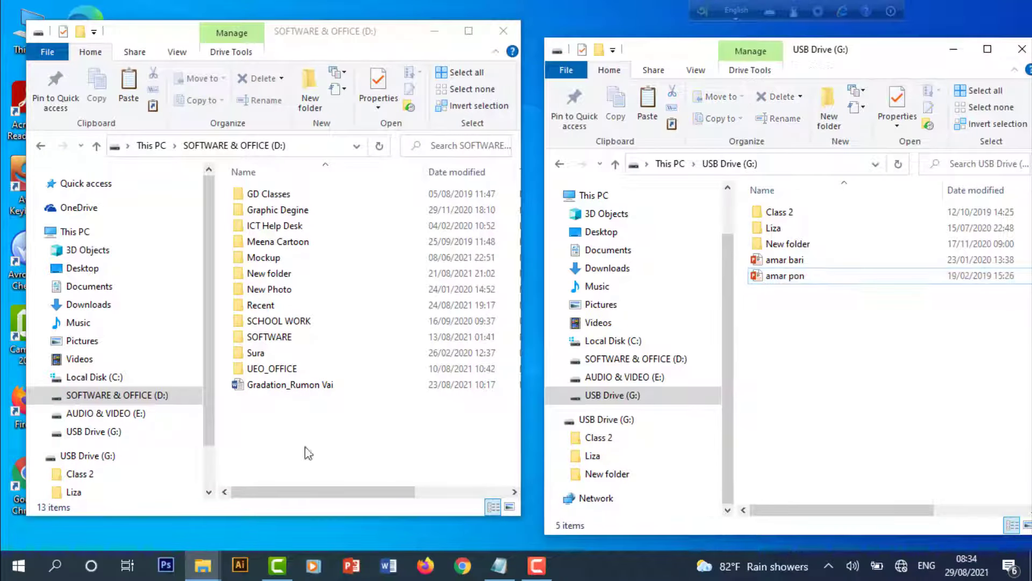
{"action": "left_click", "coordinate": [817, 286]}
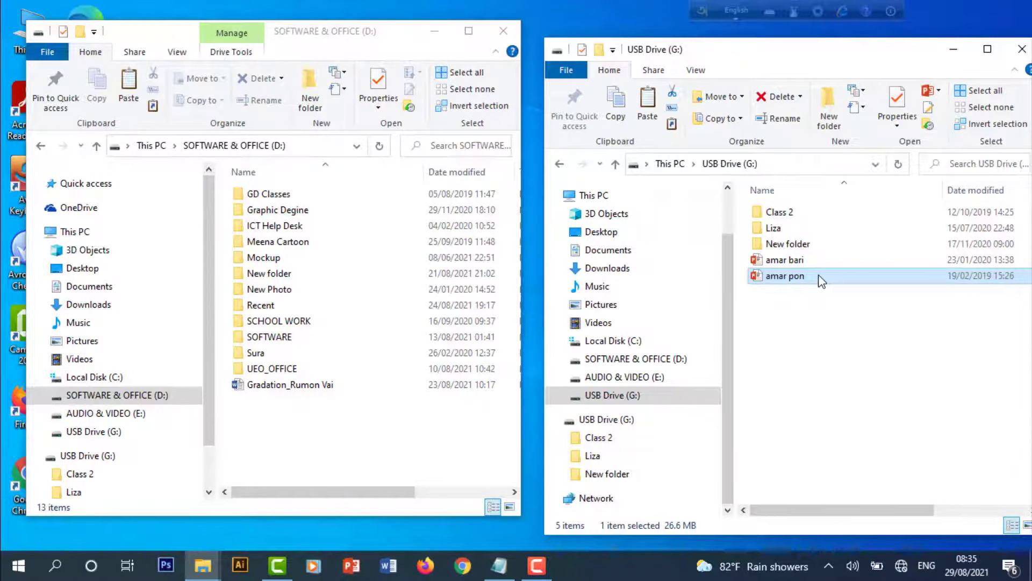
{"action": "left_click_drag", "start_coordinate": [815, 286], "coordinate": [309, 451]}
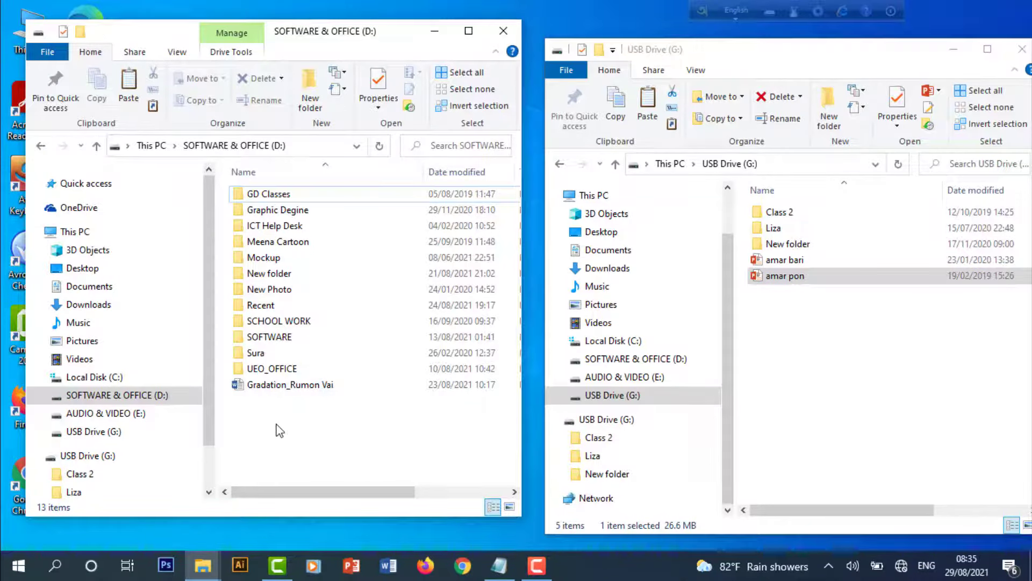